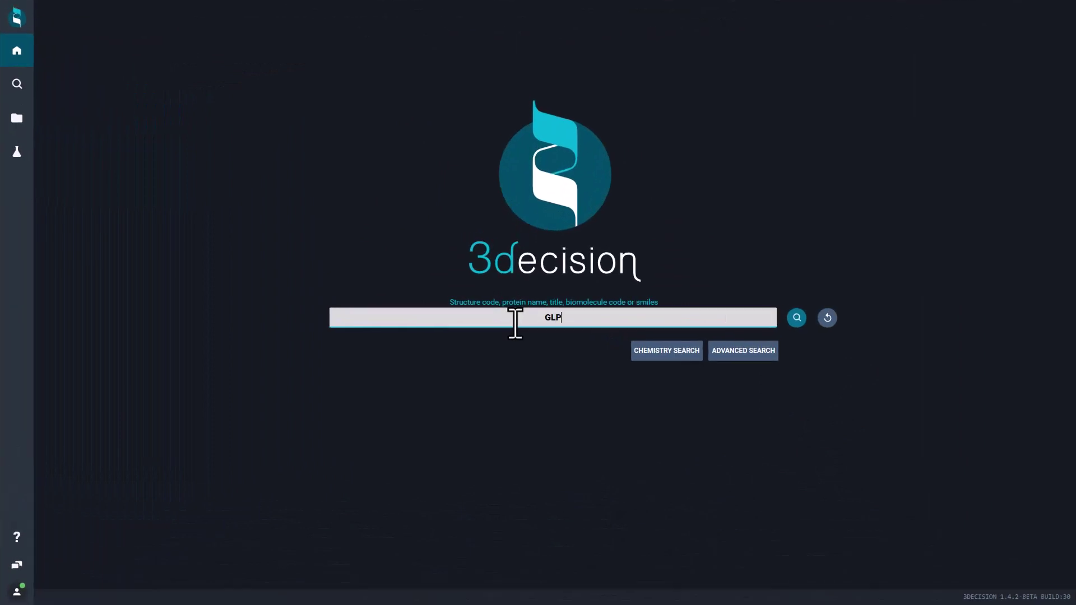
Run the GLP1R structure search and scroll through the 56 matching structures.
key("Return")
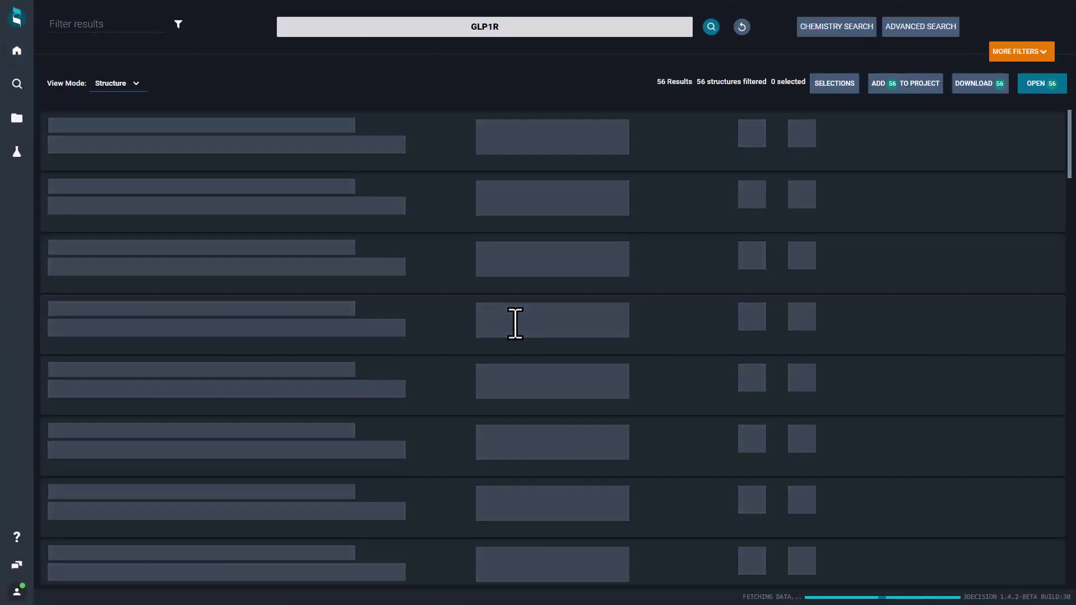
scroll(515, 324, "down", 5)
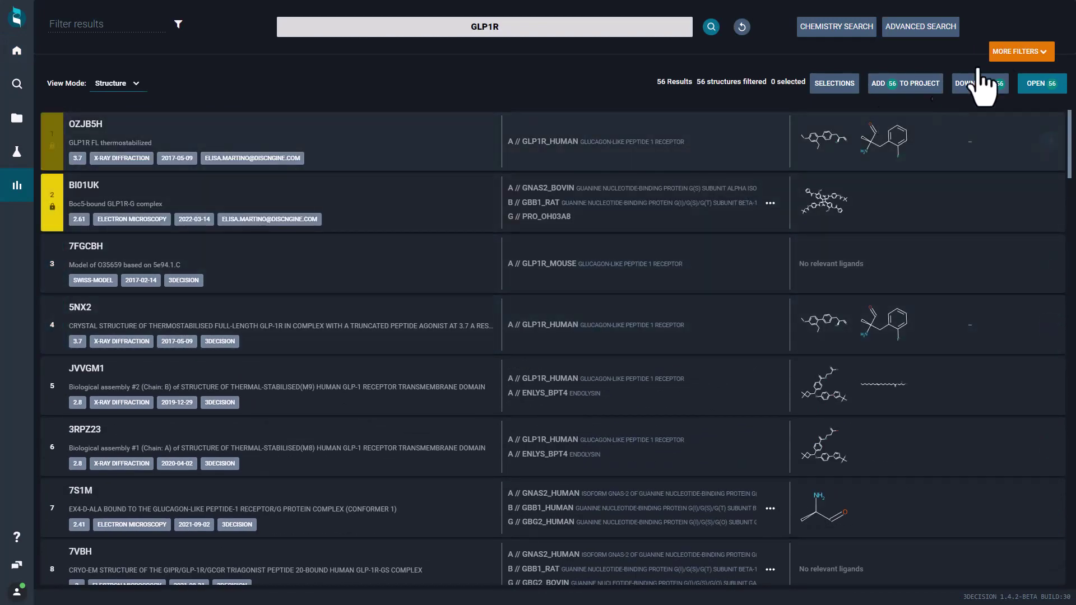
Restrict Data sources to PDB and require Contains ligands, leaving 34 of 56 structures.
left_click(1044, 53)
left_click(362, 147)
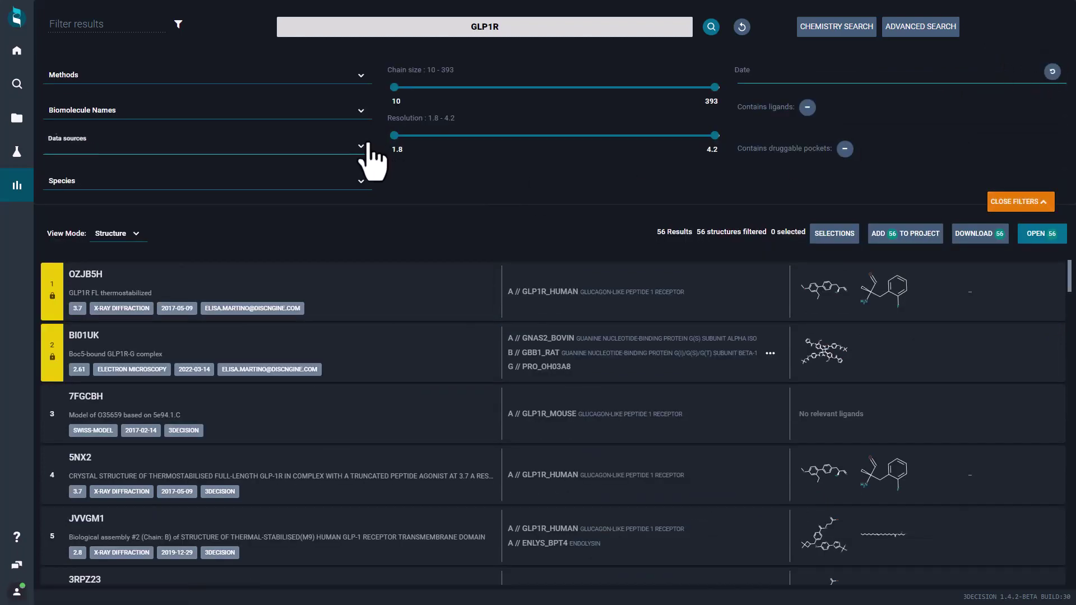
left_click(279, 217)
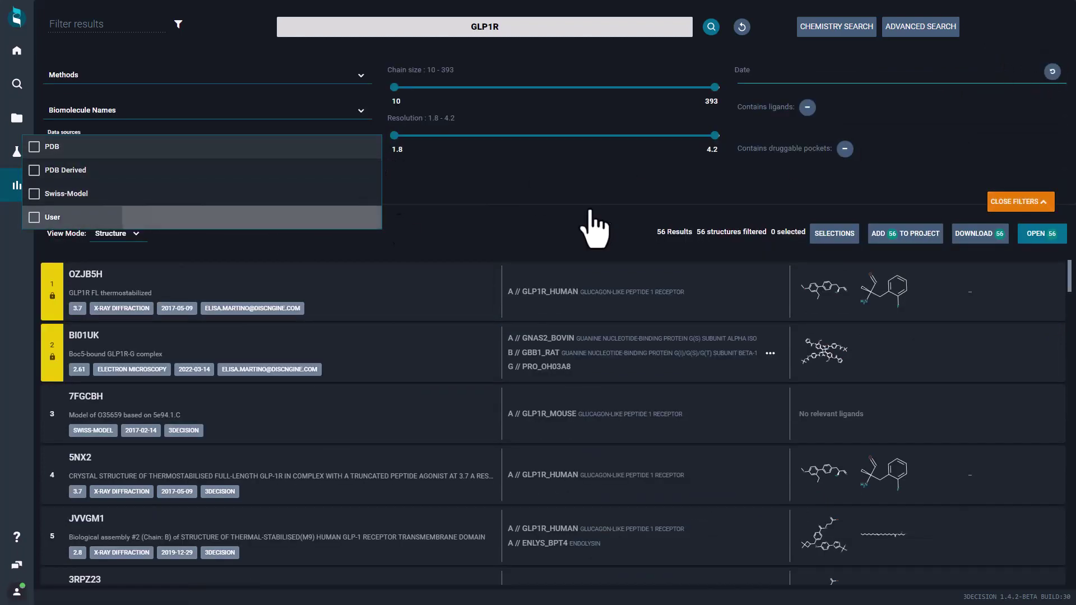
left_click(594, 210)
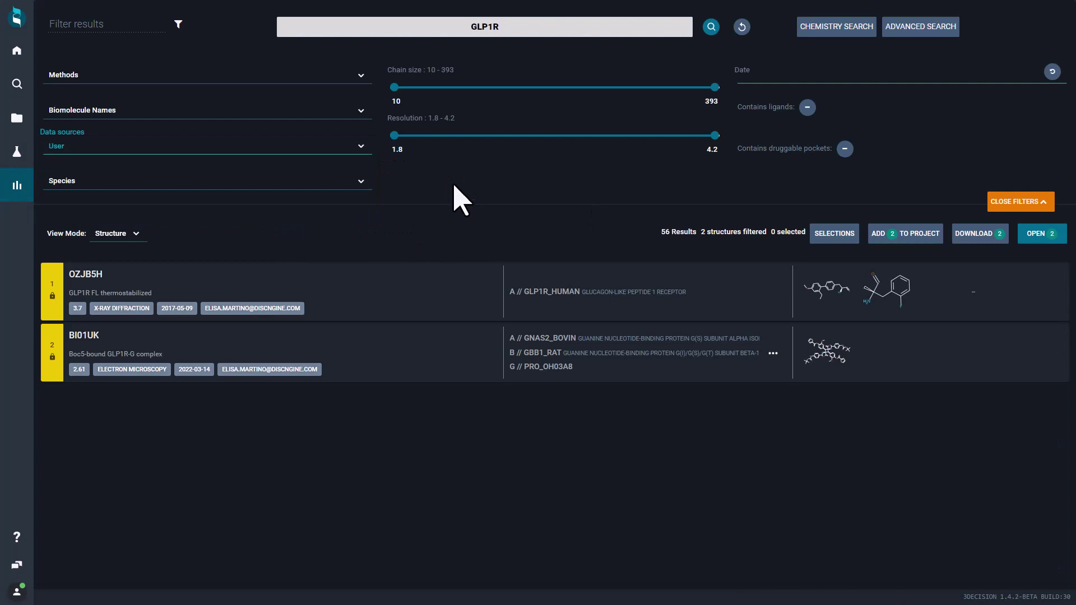
left_click(62, 147)
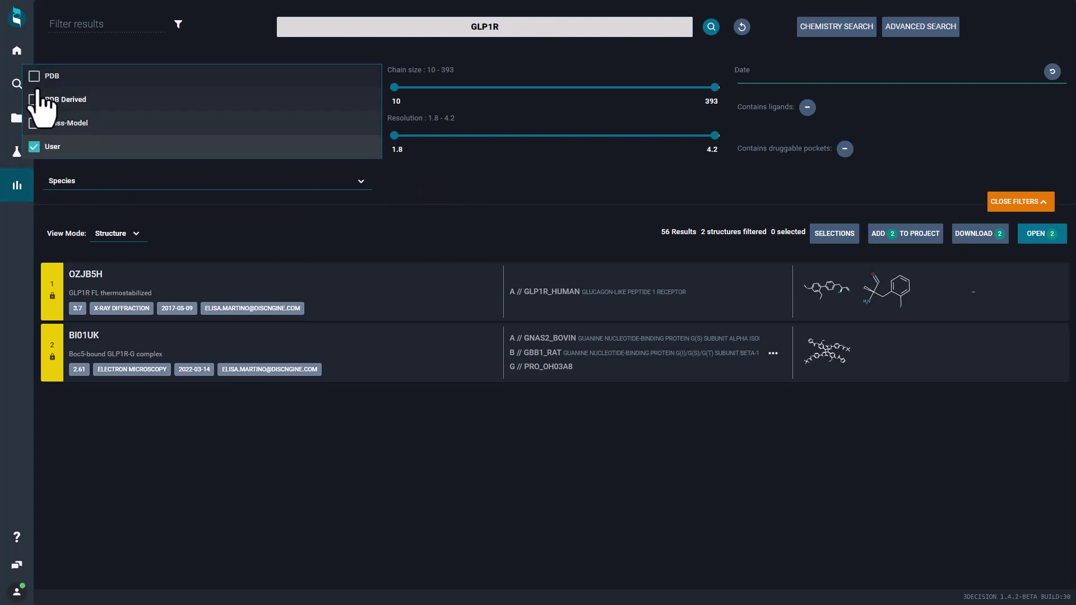
left_click(32, 149)
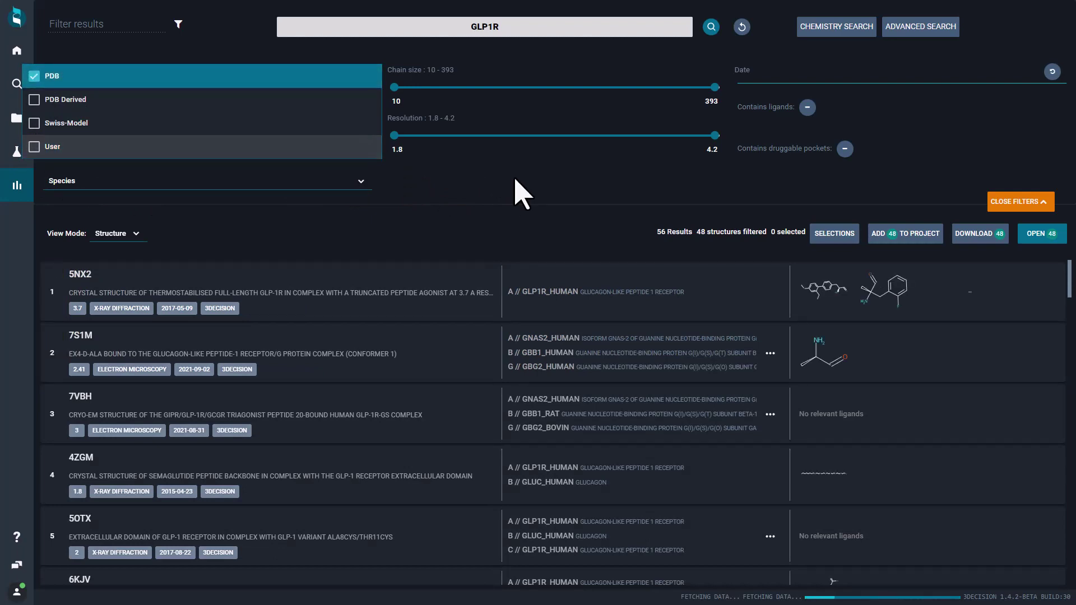
left_click(518, 194)
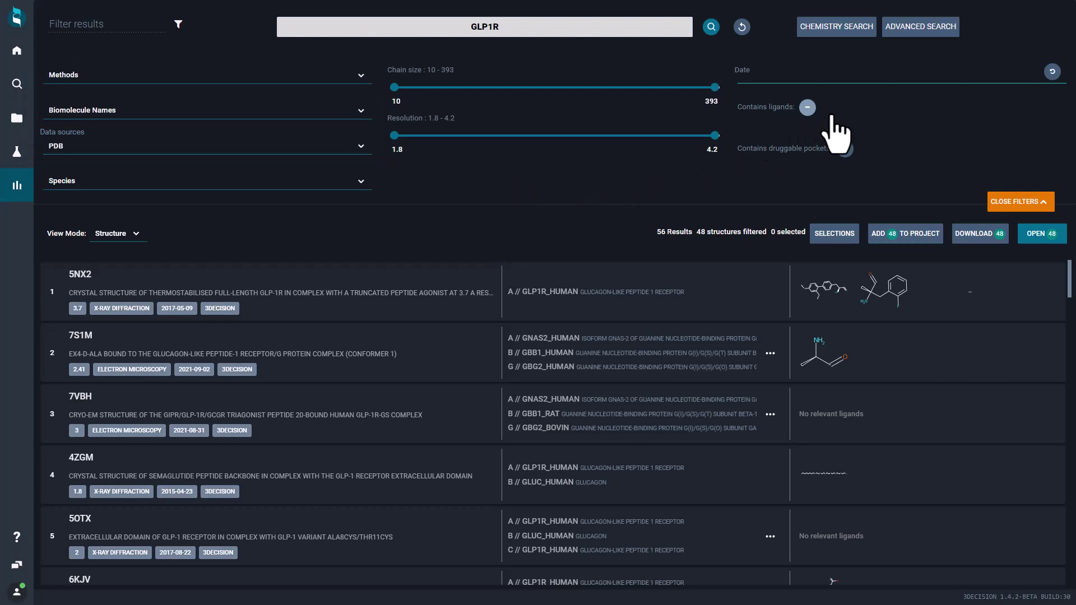
mouse_move(833, 115)
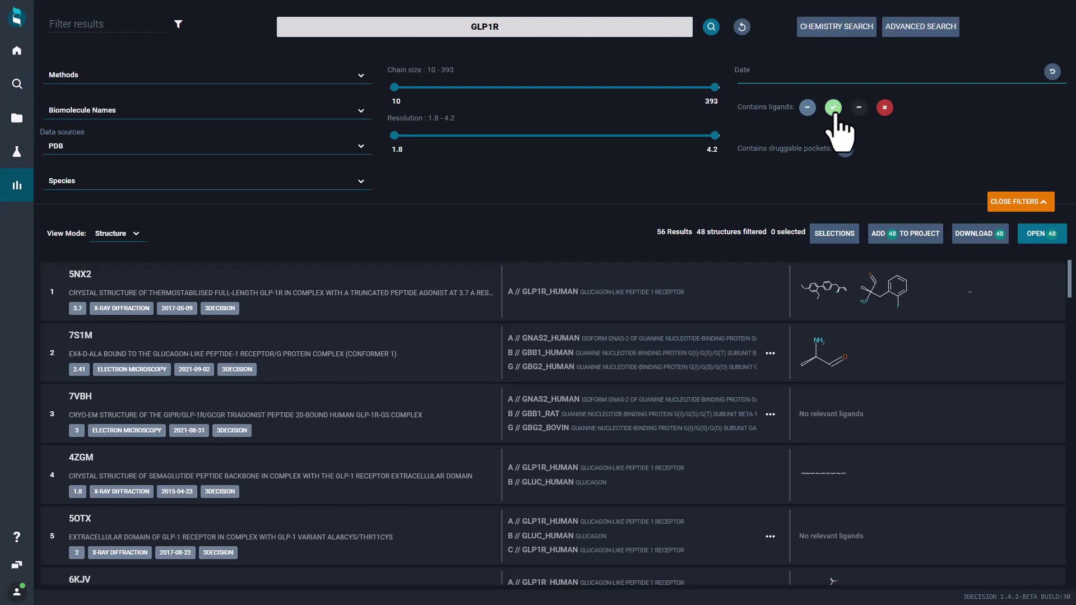
left_click(834, 111)
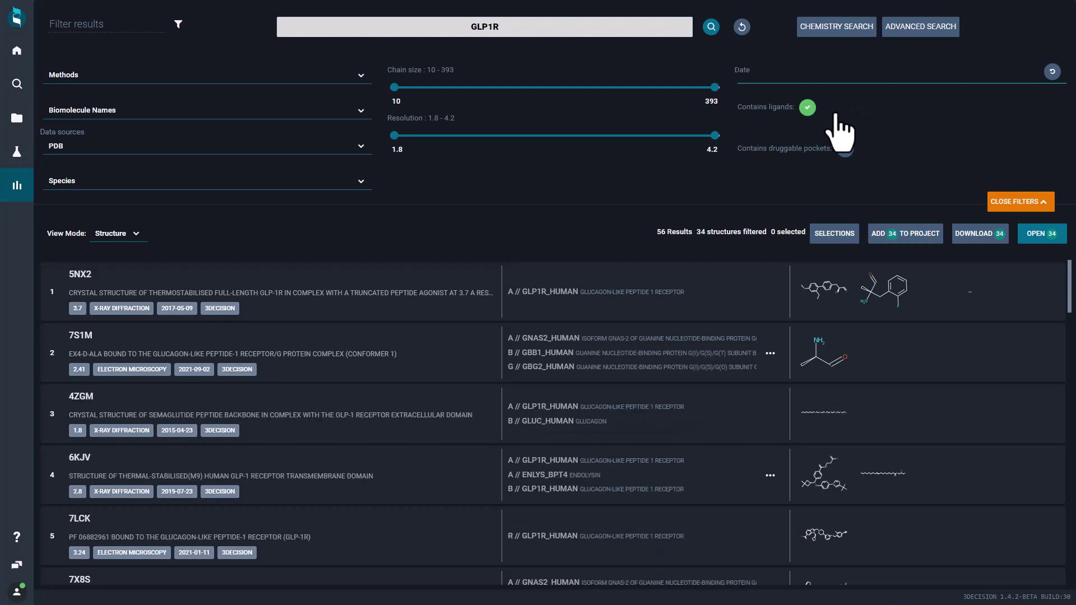
Switch the View Mode to Ligand and scroll through the ligand cards.
left_click(120, 241)
left_click(120, 262)
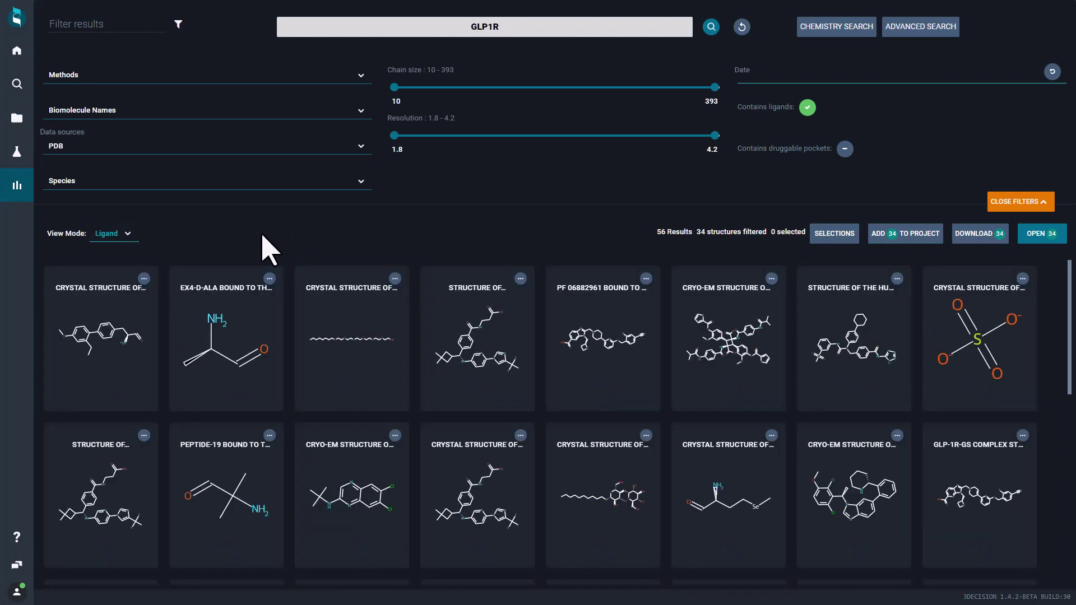
scroll(293, 337, "down", 6)
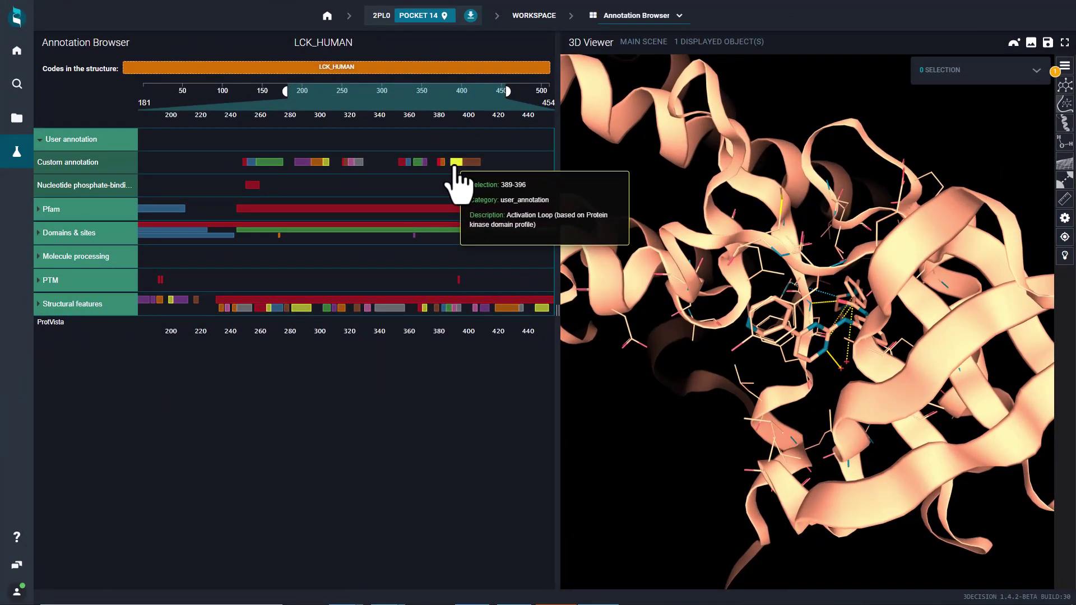
Highlight the 389-396 activation loop and 284-294 alpha-C helix, then centre on Gatekeeper 316.
left_click(454, 167)
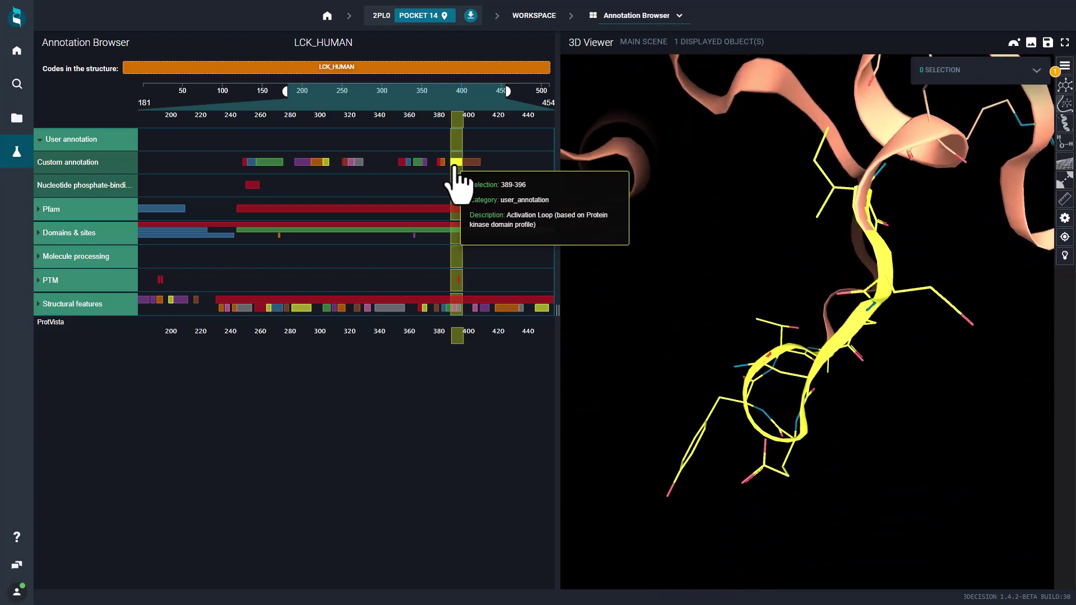
left_click(300, 163)
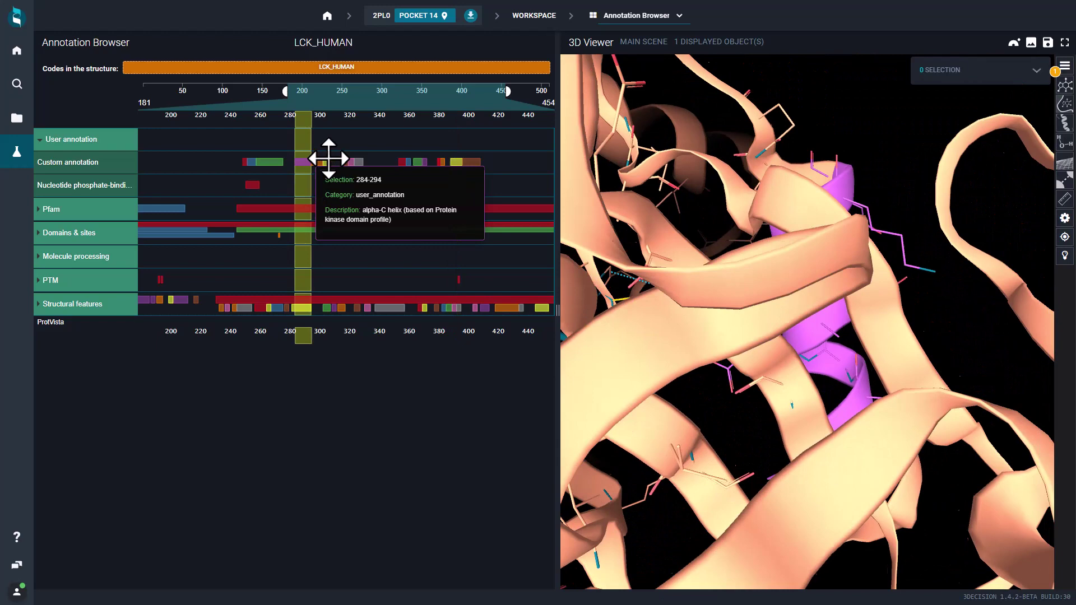
scroll(345, 176, "up", 5)
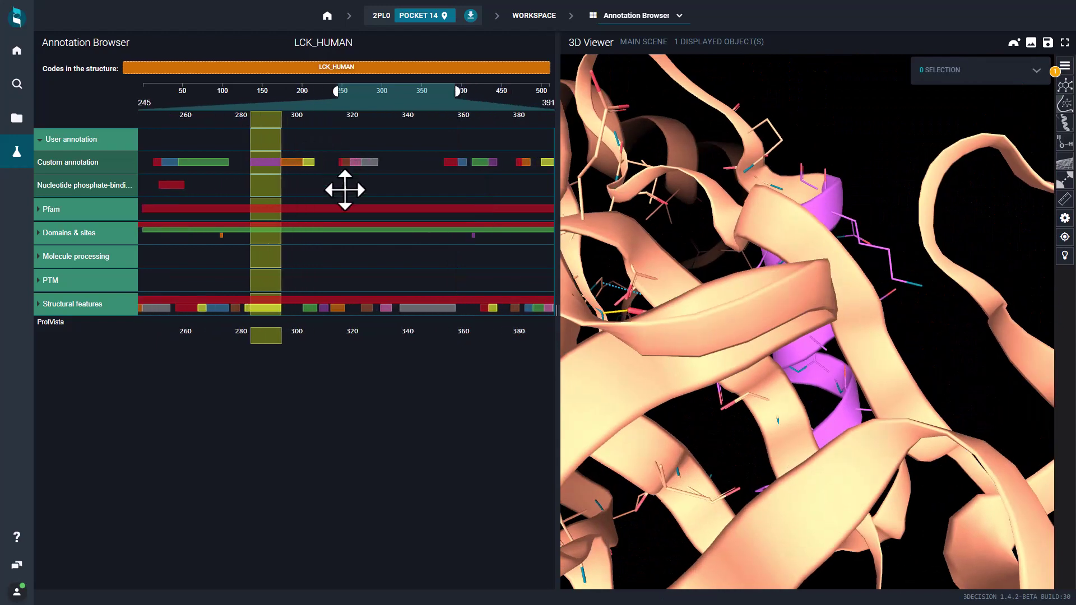
left_click(332, 163)
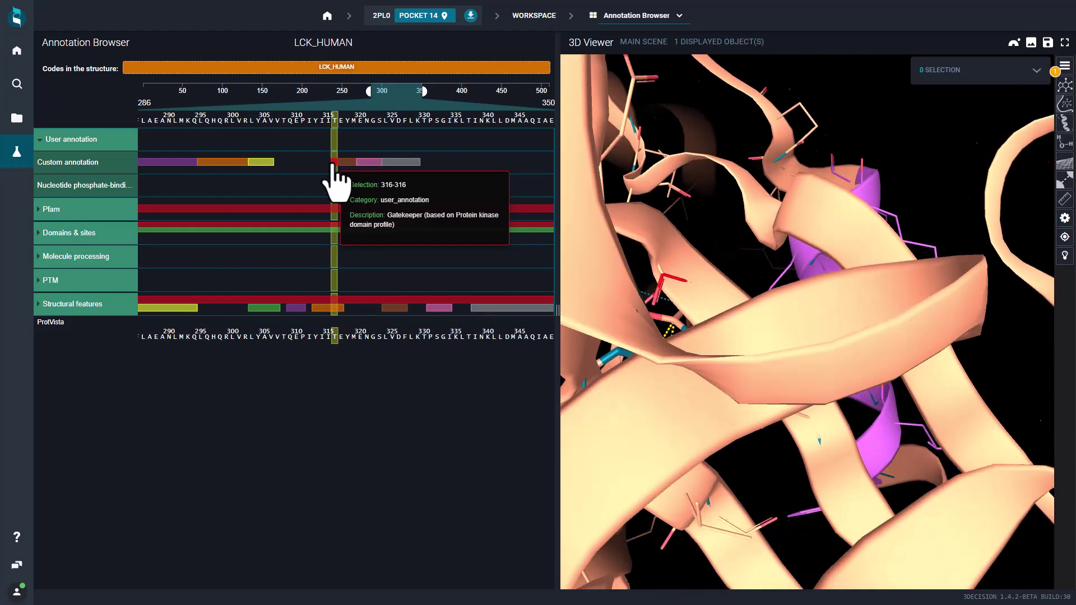
scroll(696, 233, "up", 3)
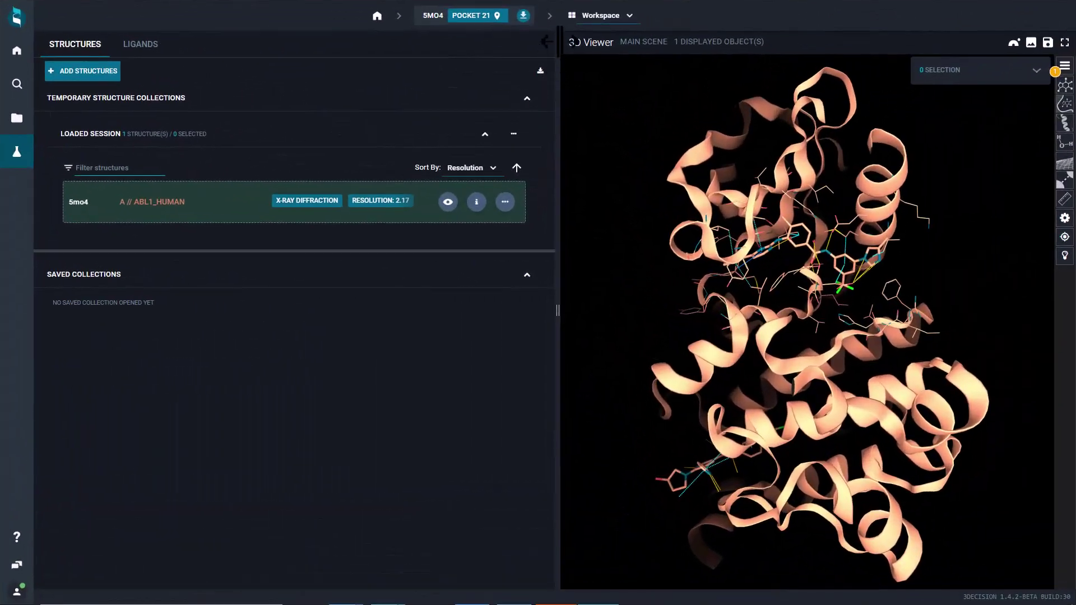
Open the Pocket Browser, view pockets 22 and 21, and widen the table for volume and surface columns.
left_click(592, 17)
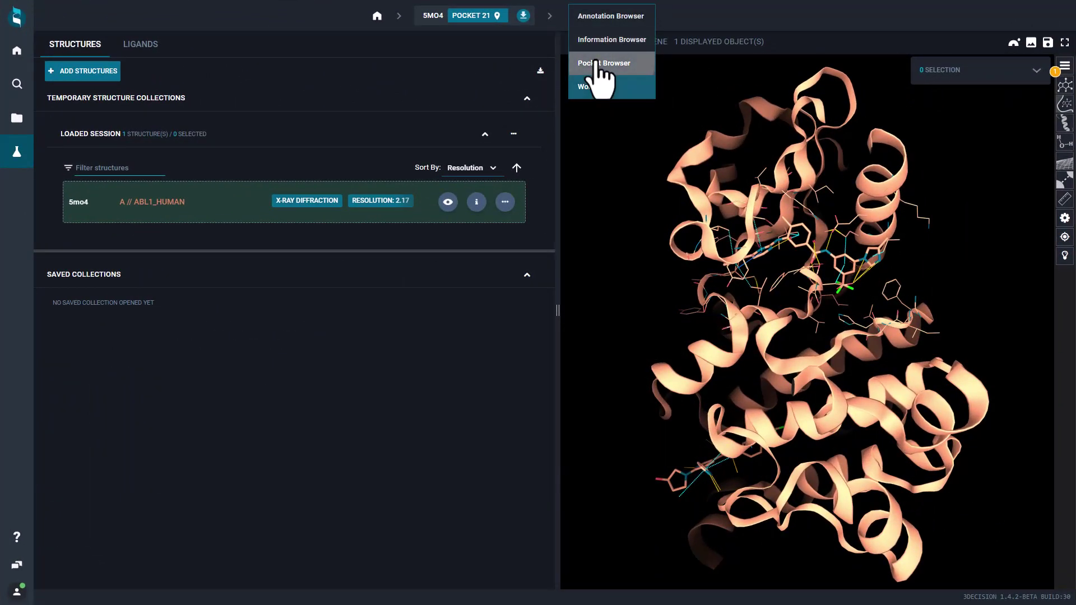
left_click(595, 63)
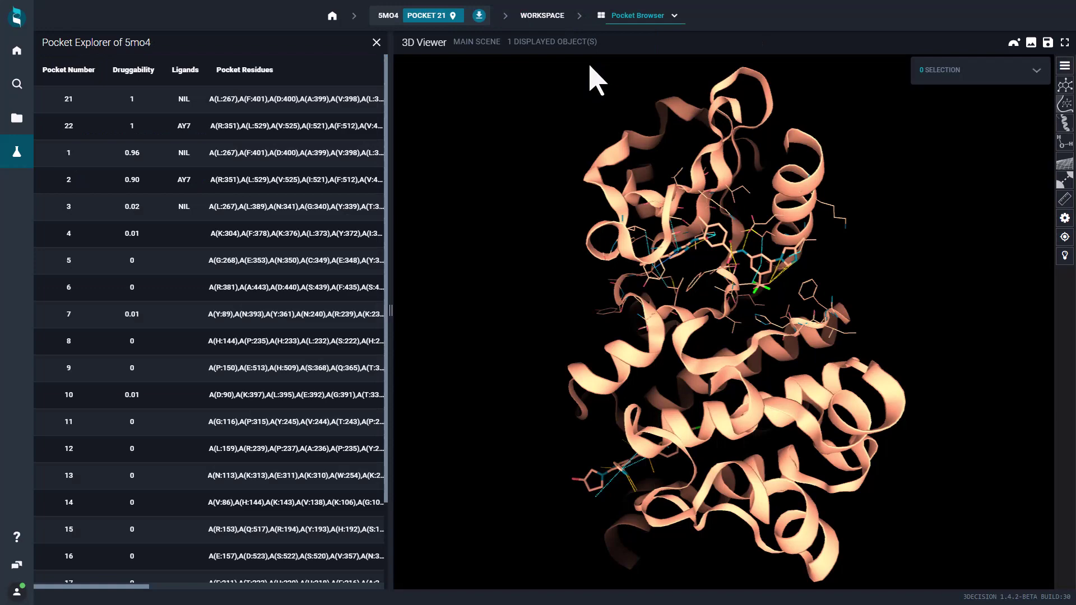
left_click(198, 135)
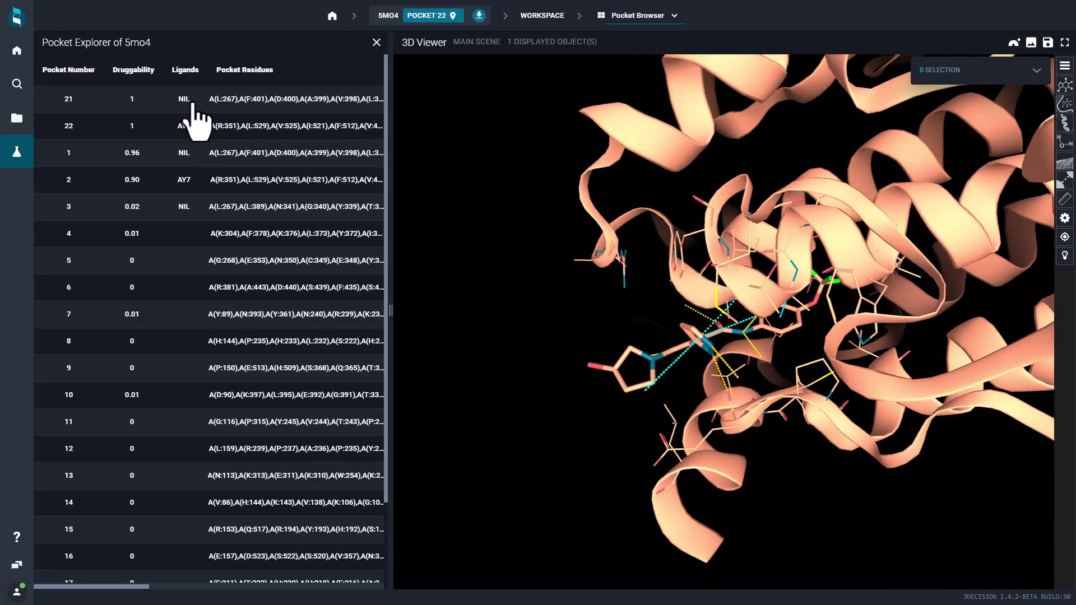
left_click(193, 104)
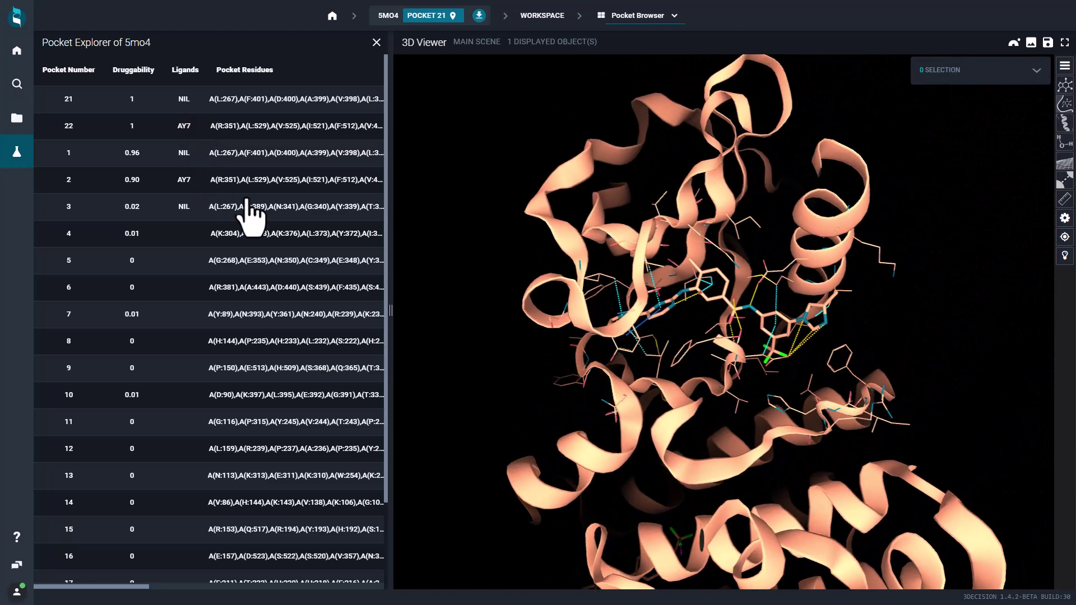
left_click_drag(391, 312, 733, 284)
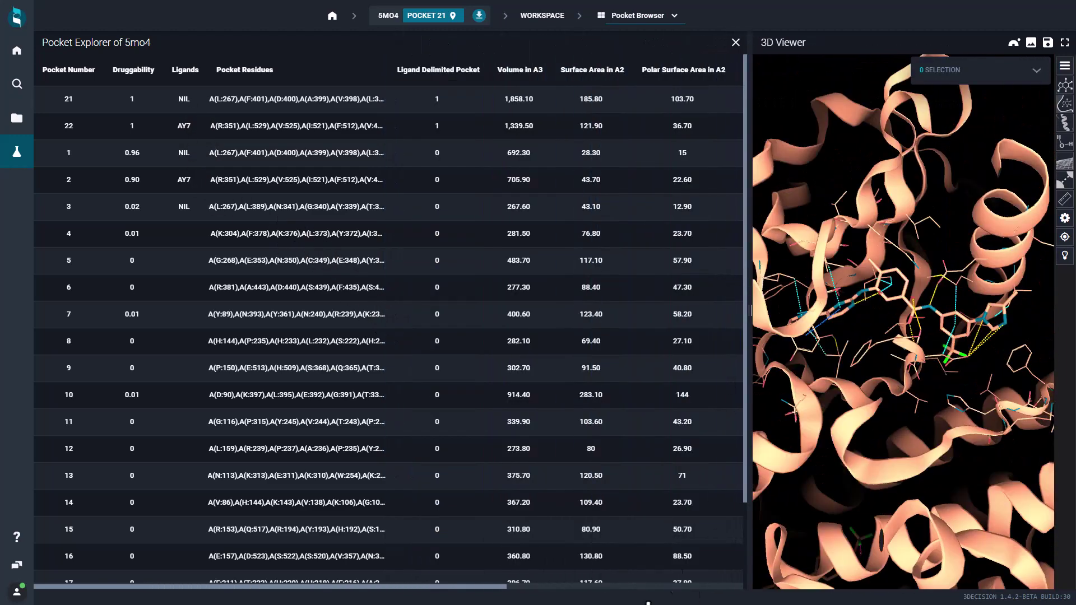
left_click_drag(464, 586, 613, 591)
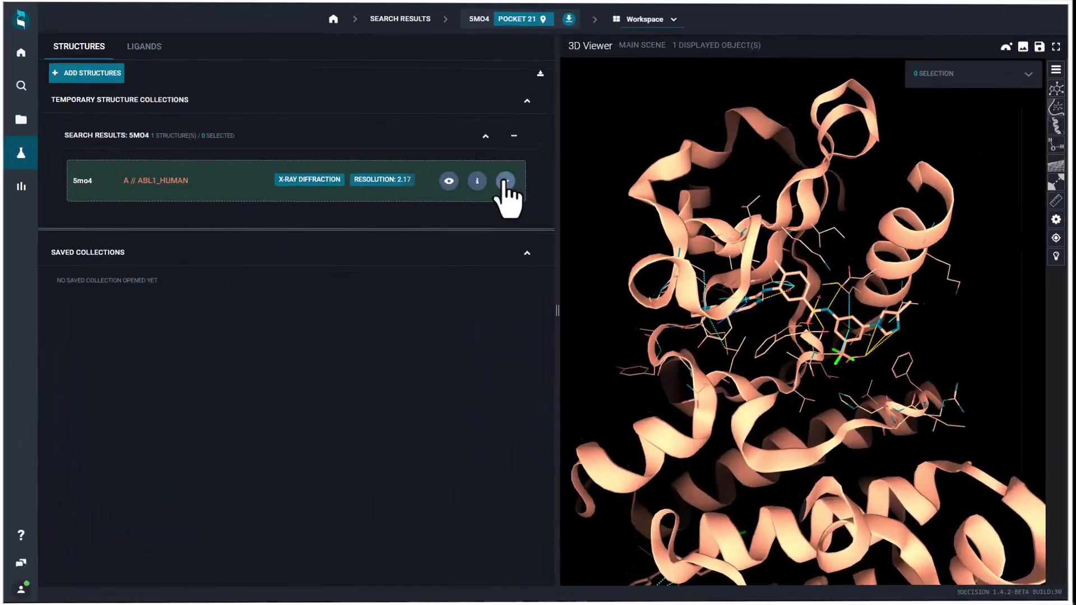
Find pockets similar to 5mo4 pocket 21 with an absolute residue-pair match threshold of 6.
left_click(511, 180)
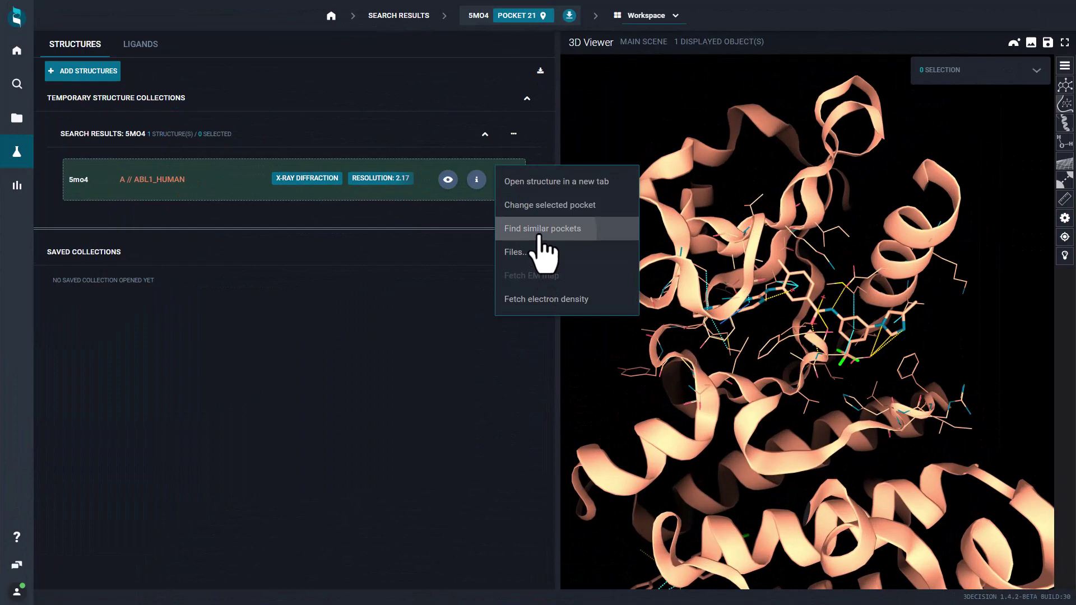
left_click(540, 230)
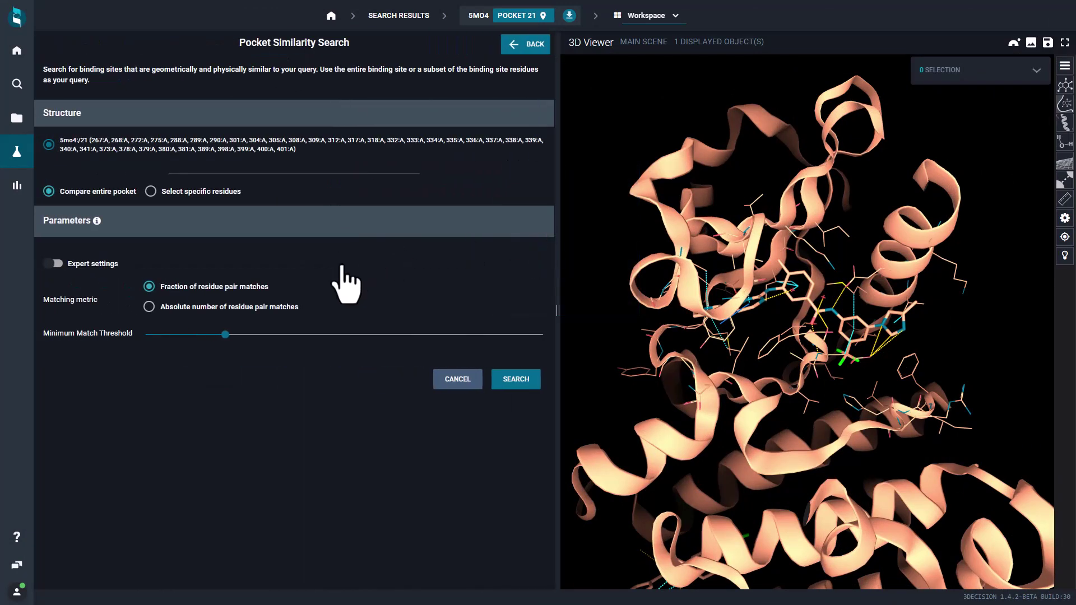
left_click(261, 306)
left_click_drag(205, 332, 175, 335)
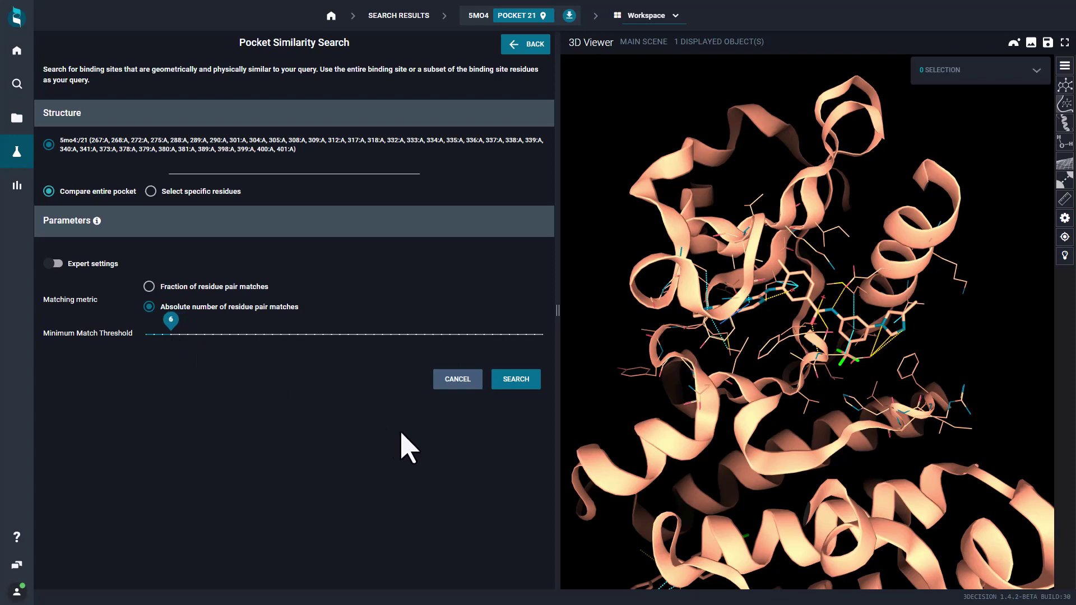
left_click(509, 380)
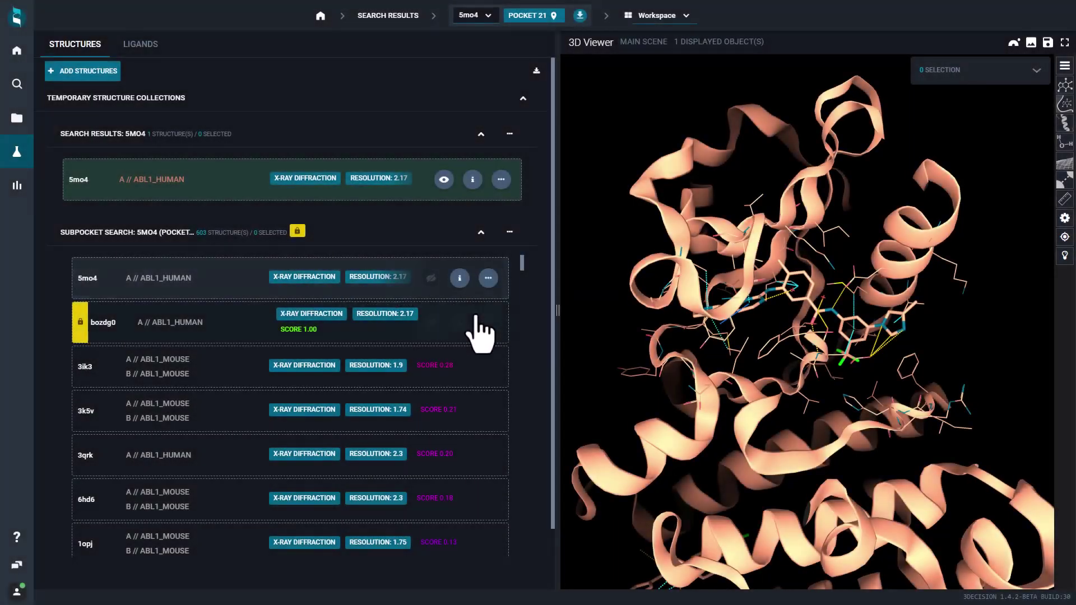
Superpose the 6kzd (NTRK3) and 6fin (DDR1) hits onto 5mo4 from the results.
scroll(479, 328, "down", 5)
scroll(475, 336, "down", 1)
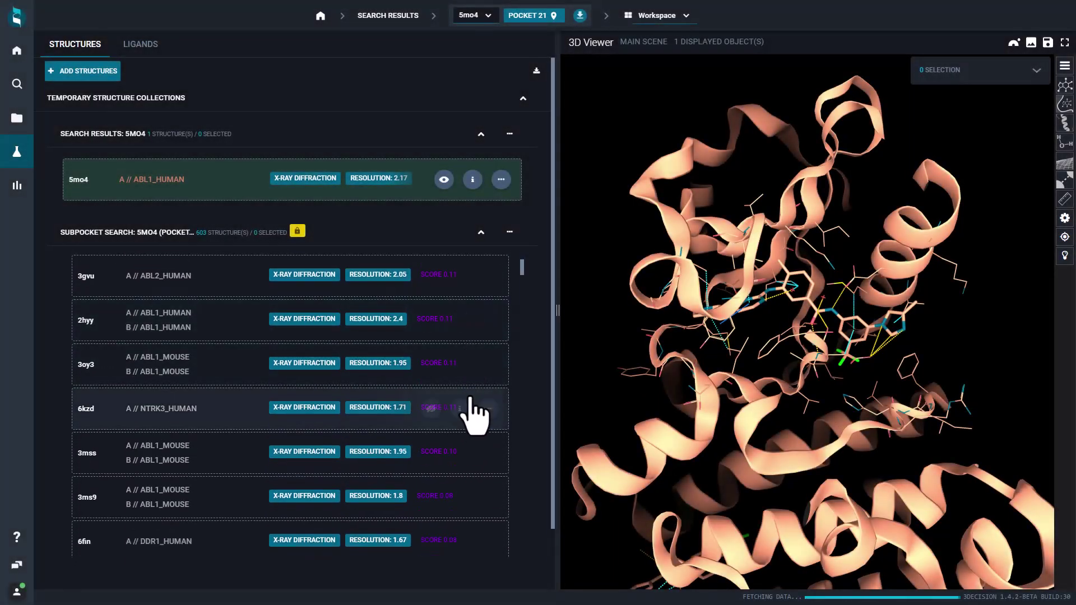
left_click(432, 410)
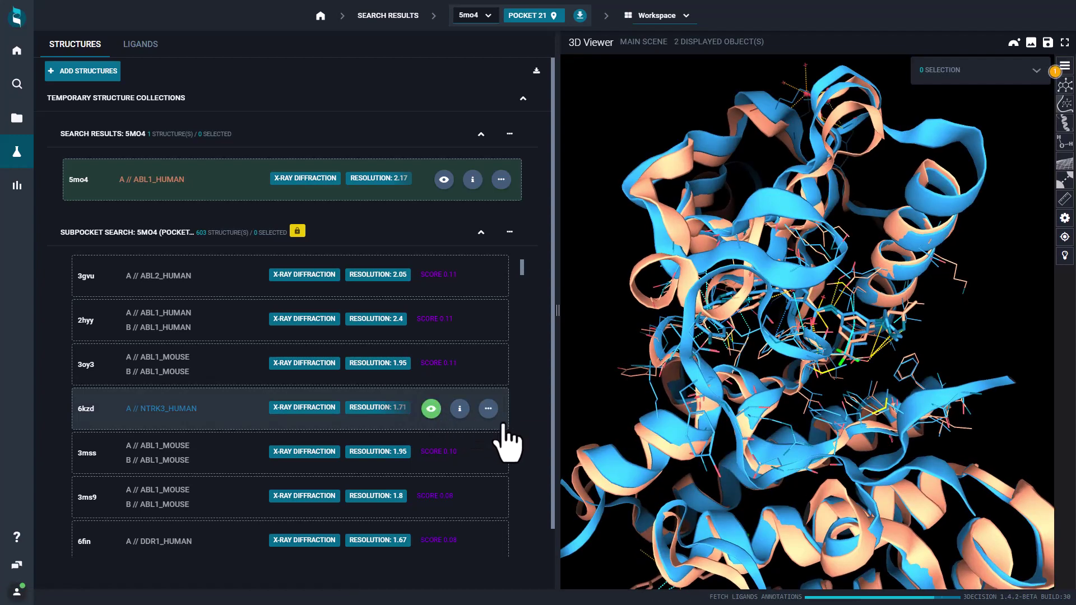
scroll(507, 448, "down", 3)
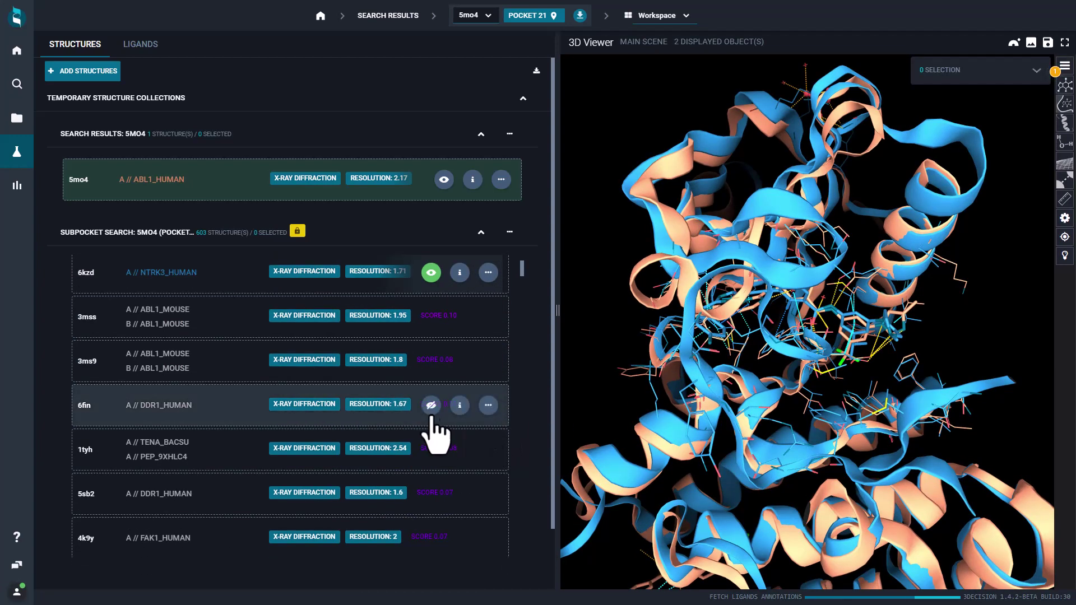
left_click(431, 405)
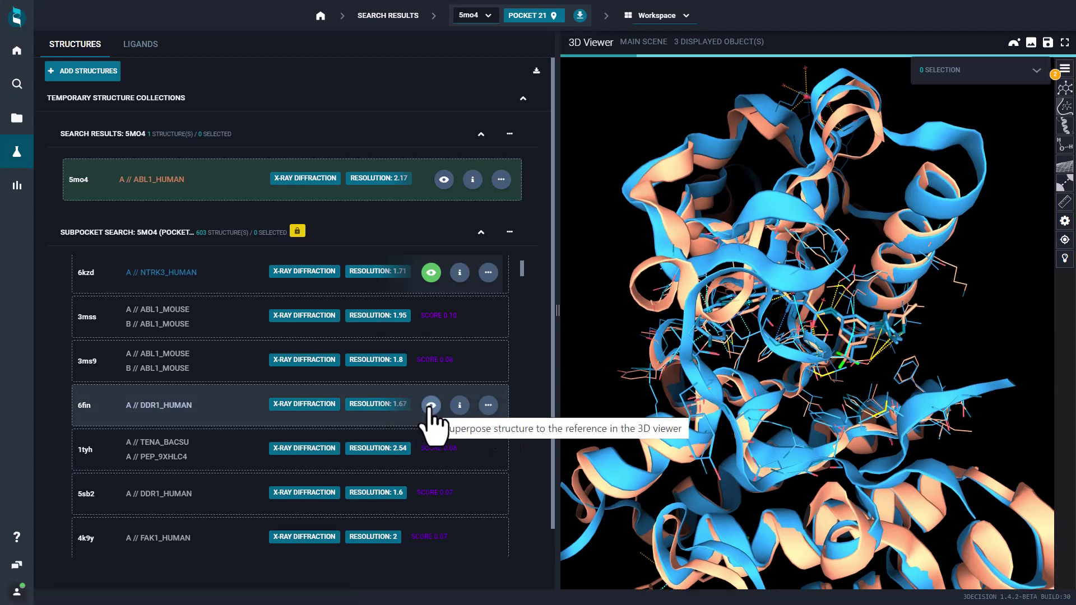
scroll(448, 426, "down", 3)
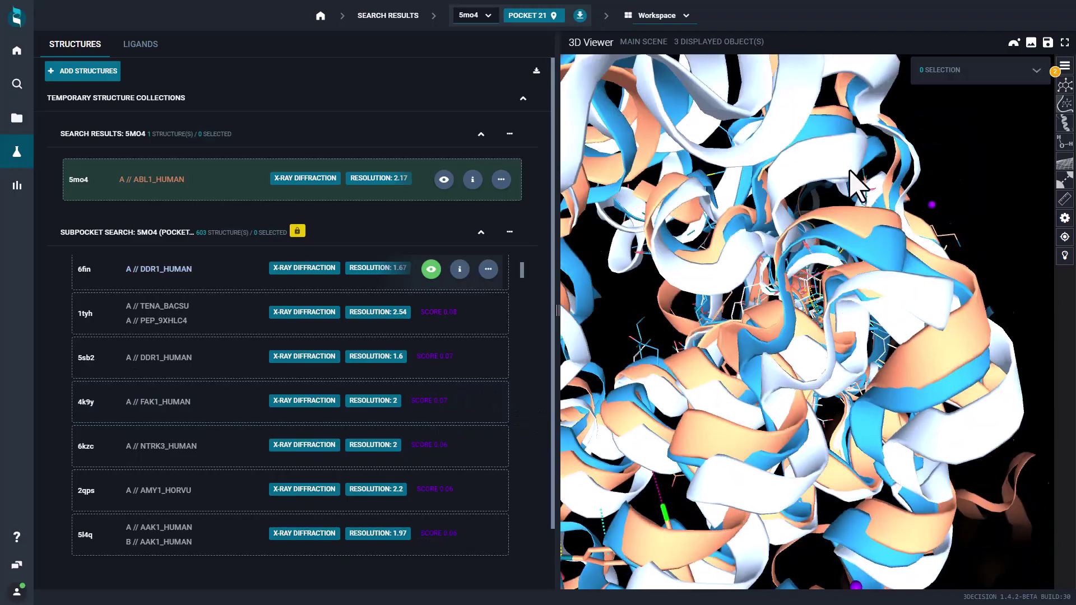